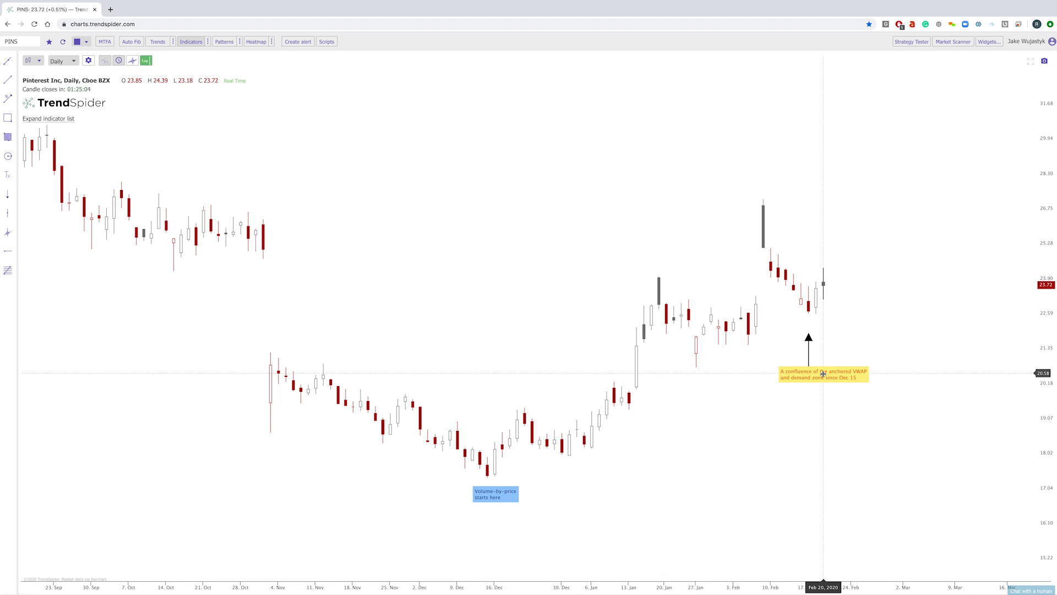
# Anchor a VWAP to the Dec 13, 2019 low candle on the PINS daily chart.
pyautogui.moveTo(404, 307); pyautogui.dragTo(598, 310)
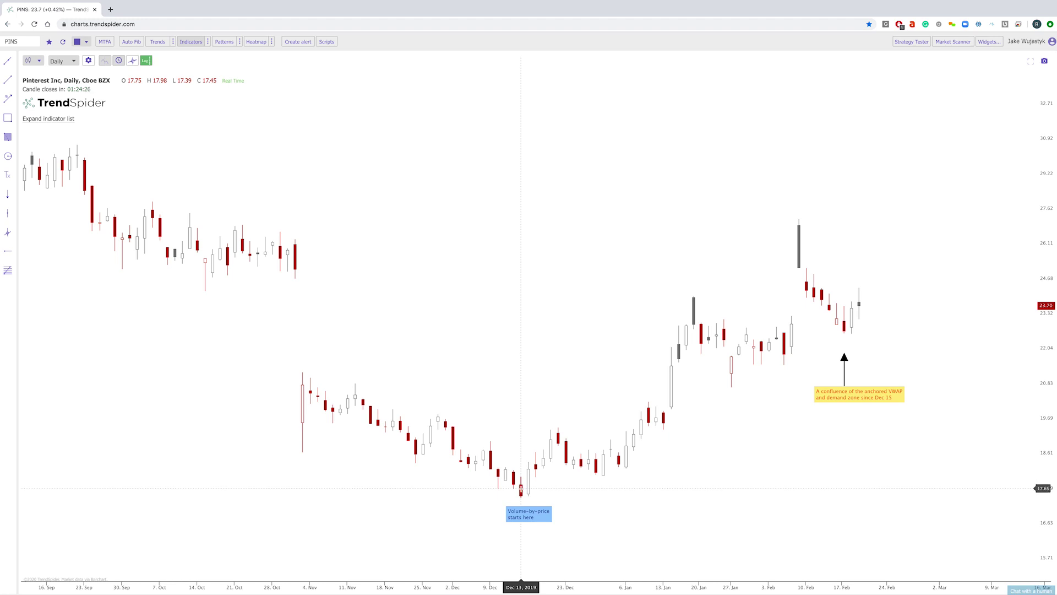
pyautogui.rightClick(521, 488)
pyautogui.click(545, 511)
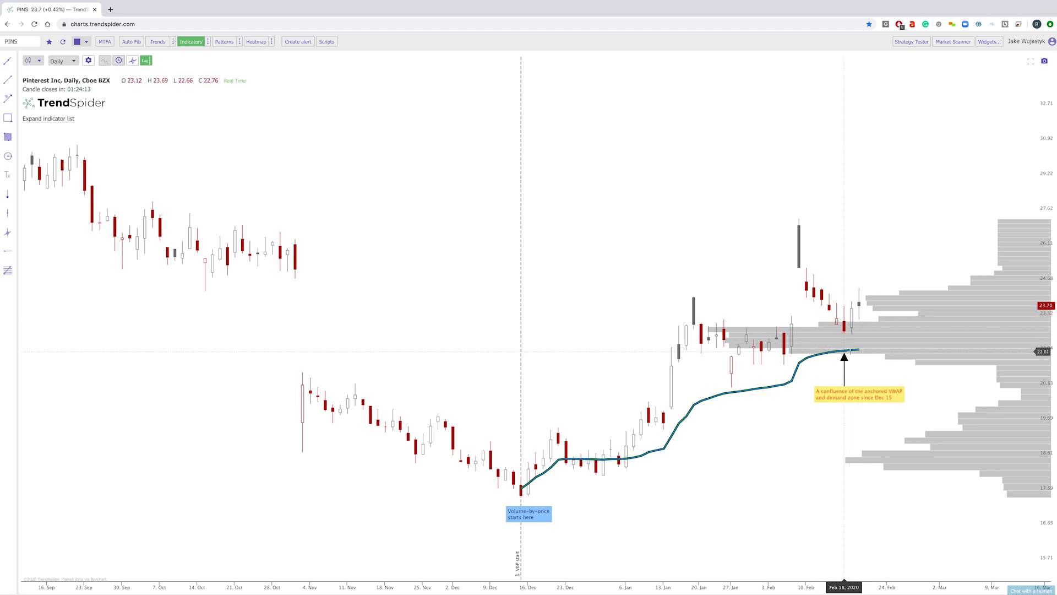
pyautogui.moveTo(520, 551); pyautogui.dragTo(521, 493)
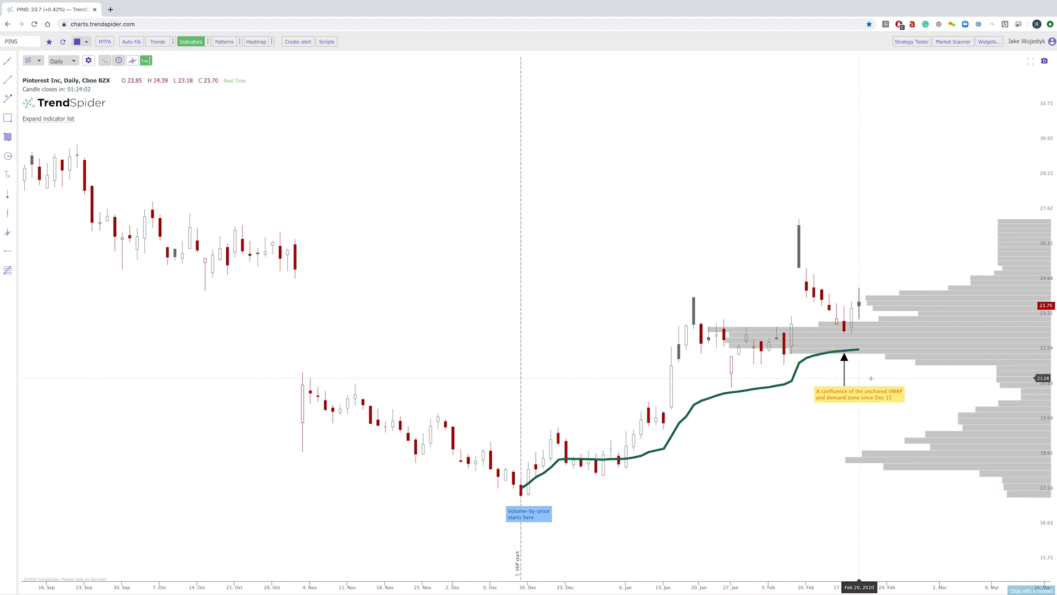
# Draw a right-extended demand zone over the volume shelf just above the anchored VWAP, and delete it.
pyautogui.scroll(3, 871, 378)
pyautogui.moveTo(1043, 275); pyautogui.dragTo(1043, 326)
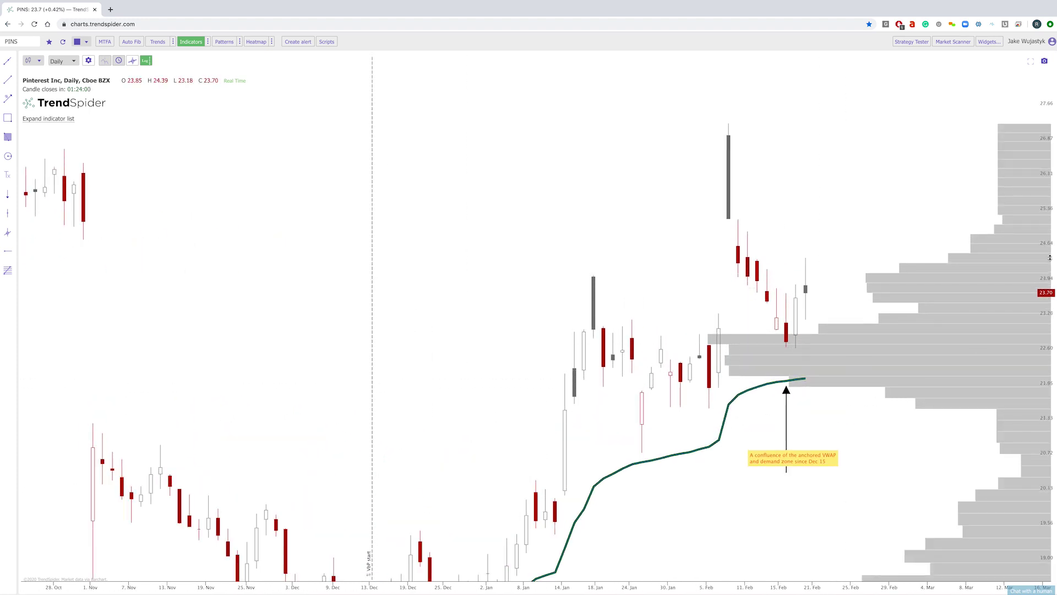
pyautogui.moveTo(1050, 257); pyautogui.dragTo(1046, 366)
pyautogui.moveTo(931, 408); pyautogui.dragTo(895, 350)
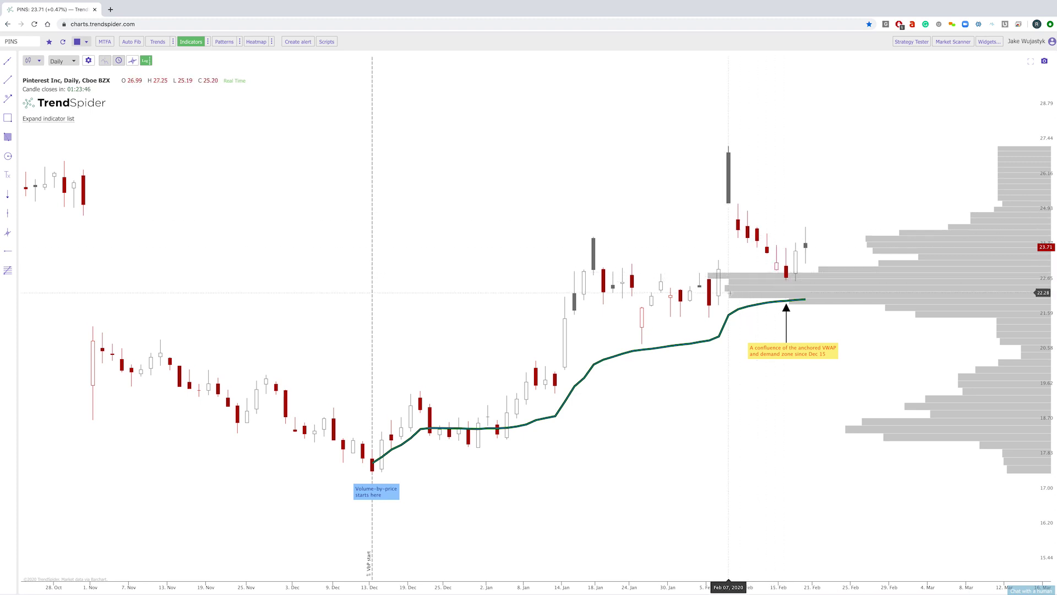
pyautogui.click(8, 137)
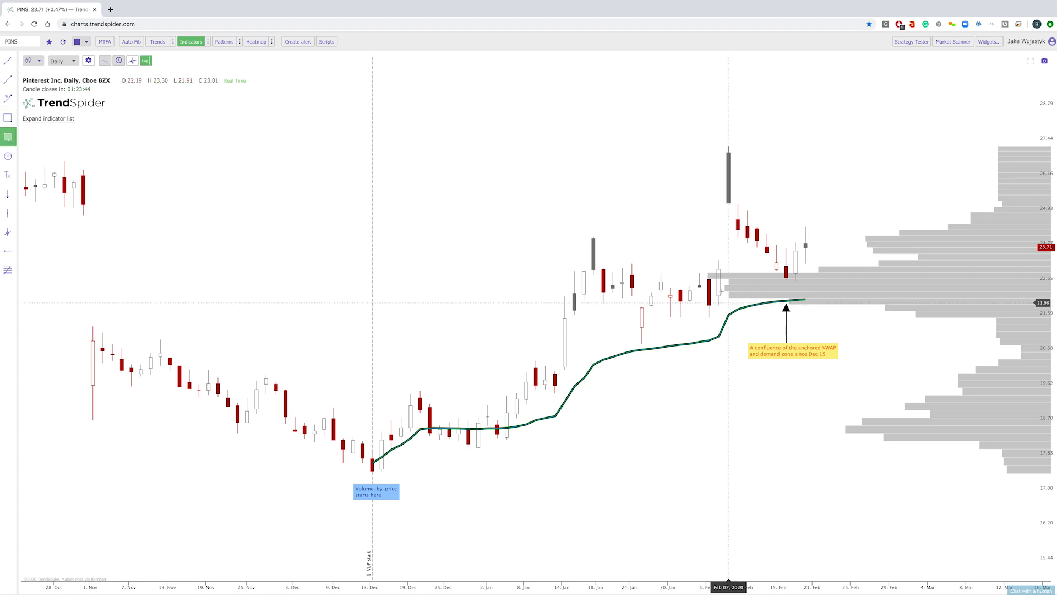
pyautogui.moveTo(710, 279)
pyautogui.mouseDown()
pyautogui.moveTo(716, 298)
pyautogui.moveTo(796, 304)
pyautogui.moveTo(728, 278)
pyautogui.mouseUp()
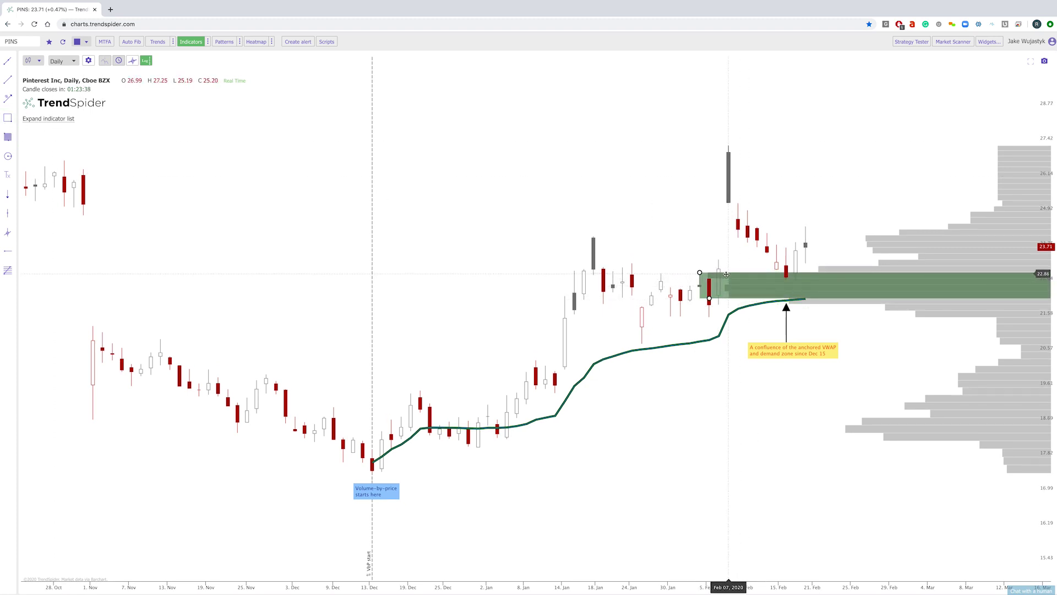
pyautogui.moveTo(735, 299); pyautogui.dragTo(768, 291)
pyautogui.press('Delete')
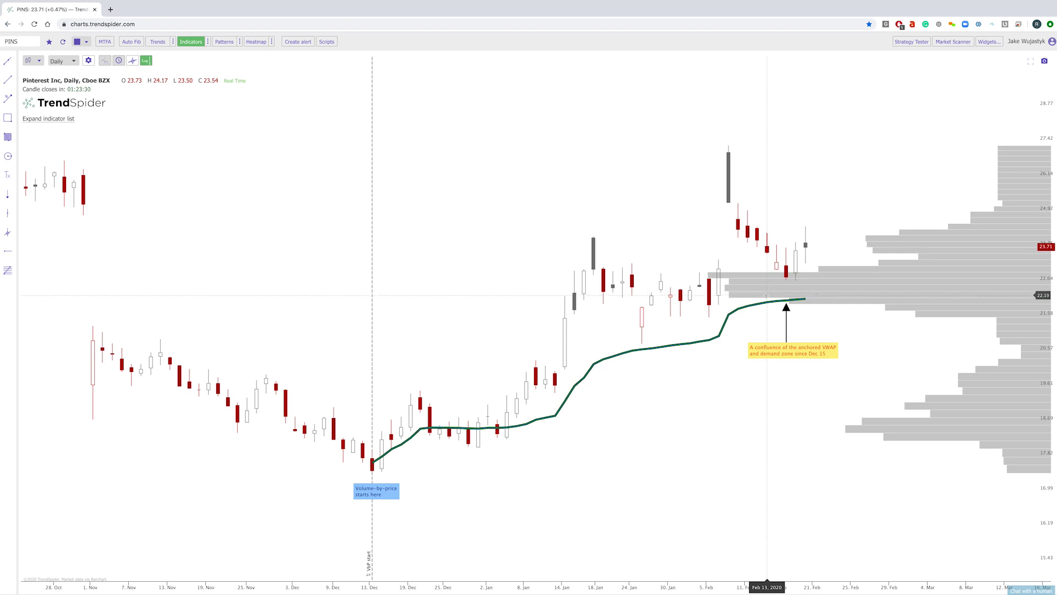
# Load the TLRY daily chart and move the volume-by-price start to the Jan 21, 2020 candle.
pyautogui.write('TLRY')
pyautogui.press('Return')
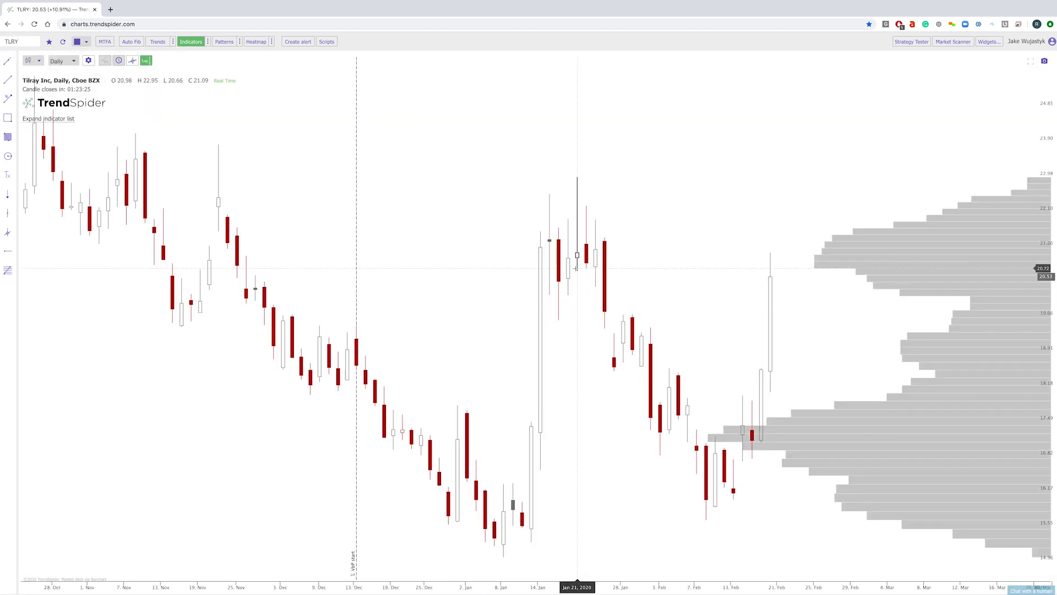
pyautogui.scroll(-3, 576, 268)
pyautogui.moveTo(1048, 214)
pyautogui.mouseDown()
pyautogui.moveTo(934, 246)
pyautogui.moveTo(1049, 258)
pyautogui.moveTo(1049, 215)
pyautogui.mouseUp()
pyautogui.scroll(3, 903, 288)
pyautogui.moveTo(409, 574); pyautogui.dragTo(615, 574)
pyautogui.scroll(1, 545, 541)
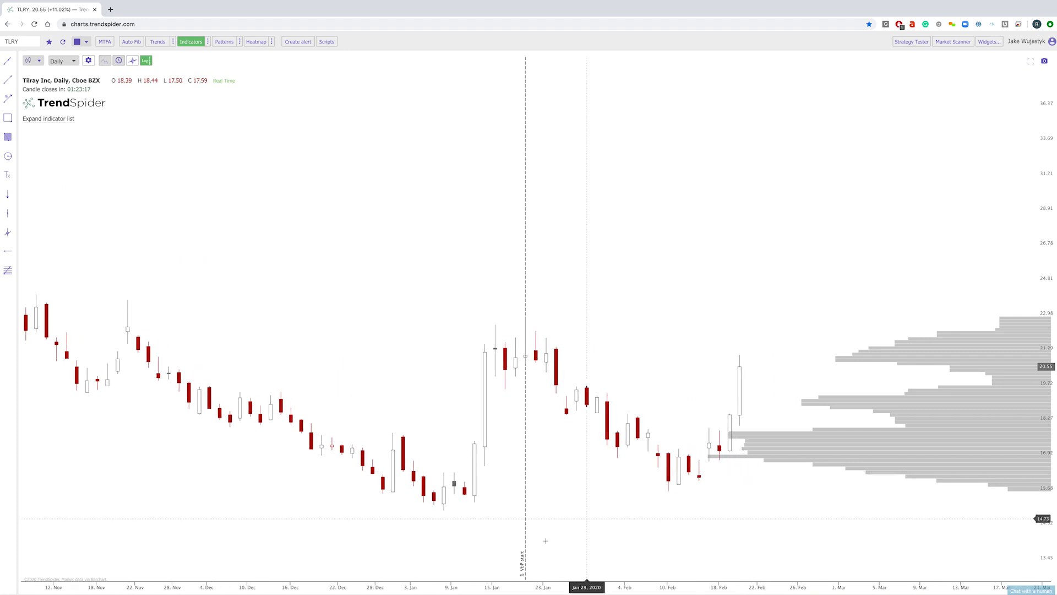
# Anchor a VWAP to the Jan 21, 2020 high candle and move the volume-by-price start to Jan 08, 2020.
pyautogui.rightClick(537, 360)
pyautogui.click(585, 379)
pyautogui.moveTo(523, 580); pyautogui.dragTo(444, 581)
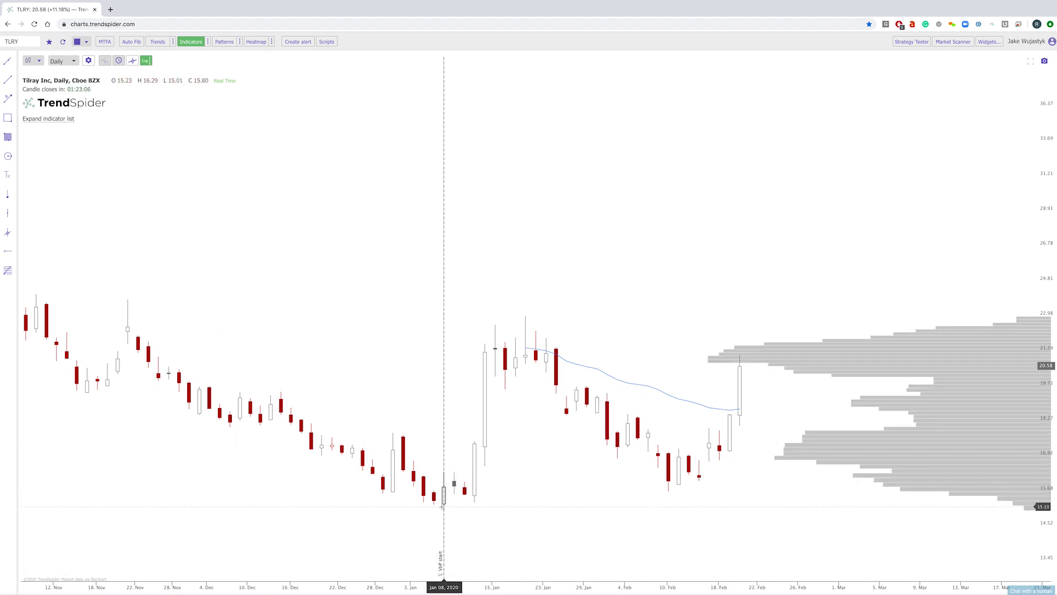
# Draw a small rectangle around the Jan 08, 2020 low candle at the volume-by-price start.
pyautogui.scroll(-2, 749, 407)
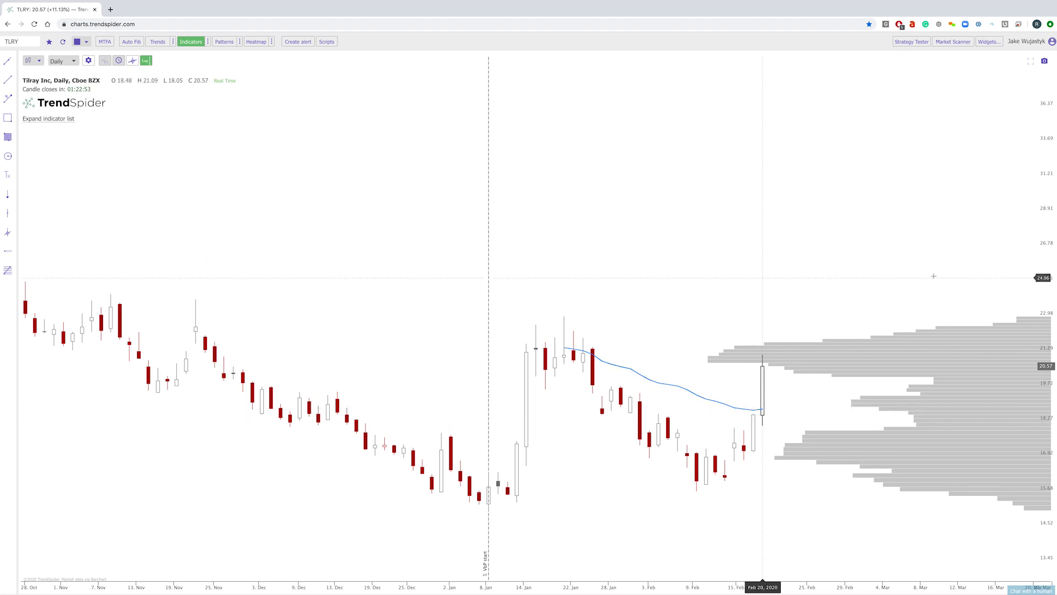
pyautogui.scroll(1, 1047, 265)
pyautogui.moveTo(982, 277); pyautogui.dragTo(982, 198)
pyautogui.scroll(1, 936, 250)
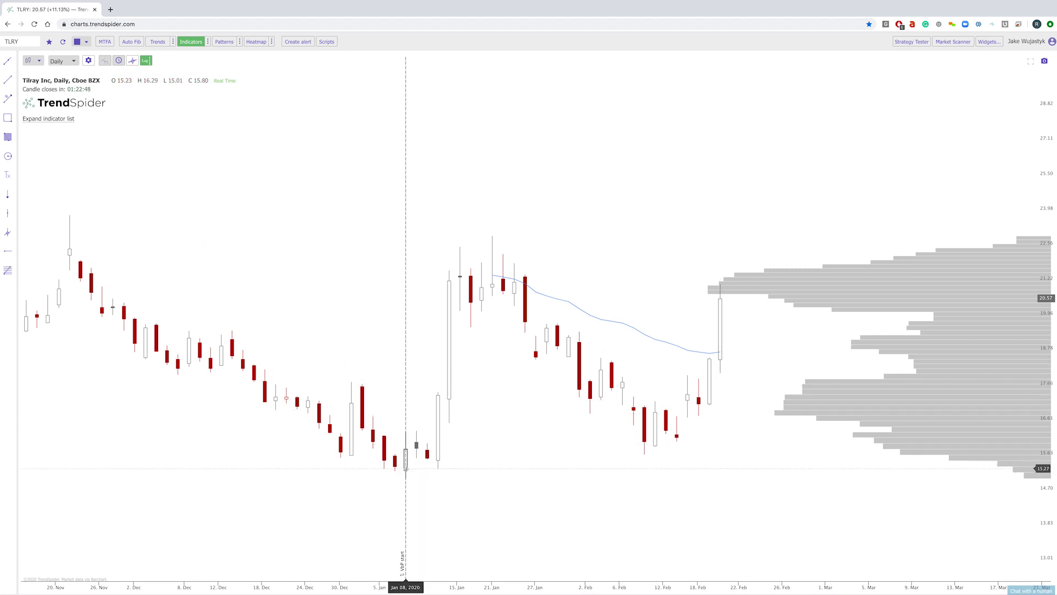
pyautogui.click(8, 117)
pyautogui.moveTo(395, 423); pyautogui.dragTo(416, 484)
# Draw a right-extended zone over the upper high-volume shelf, from about 20.6 to 21.5, starting just before the latest candle.
pyautogui.click(8, 136)
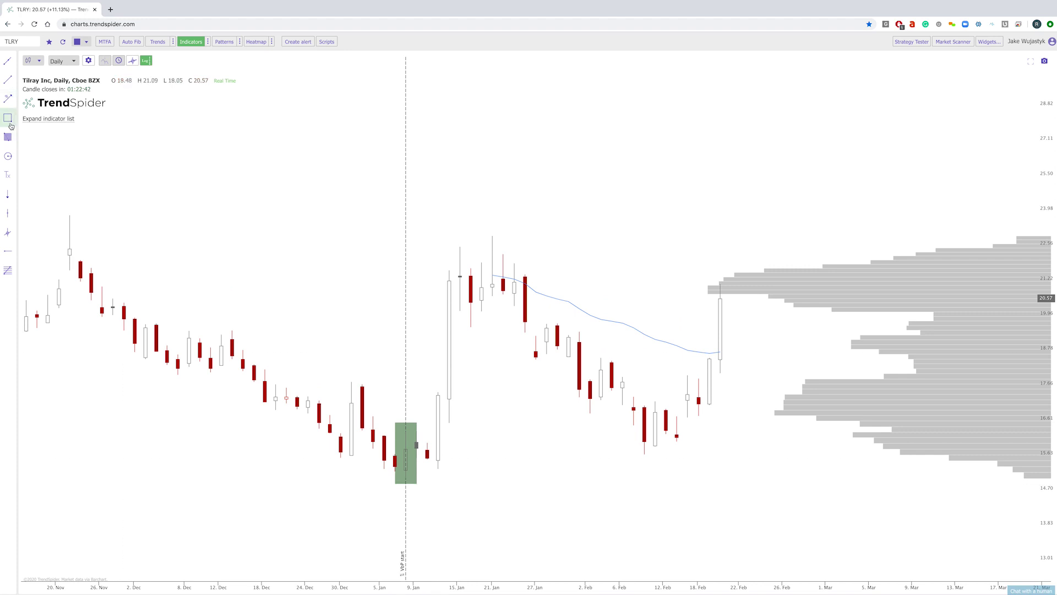
pyautogui.moveTo(704, 270); pyautogui.dragTo(720, 298)
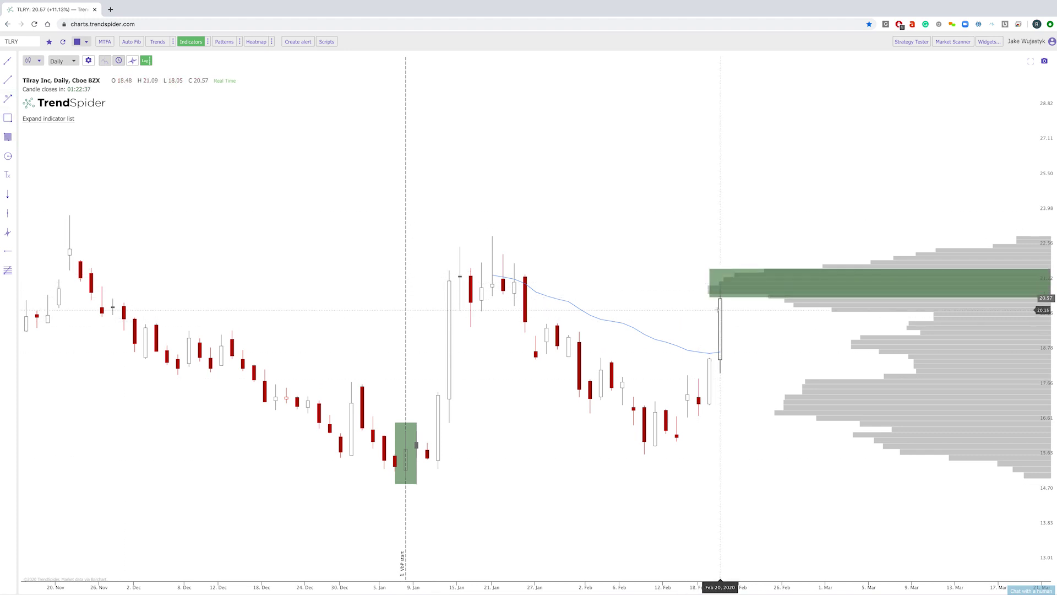
pyautogui.moveTo(759, 291); pyautogui.dragTo(749, 284)
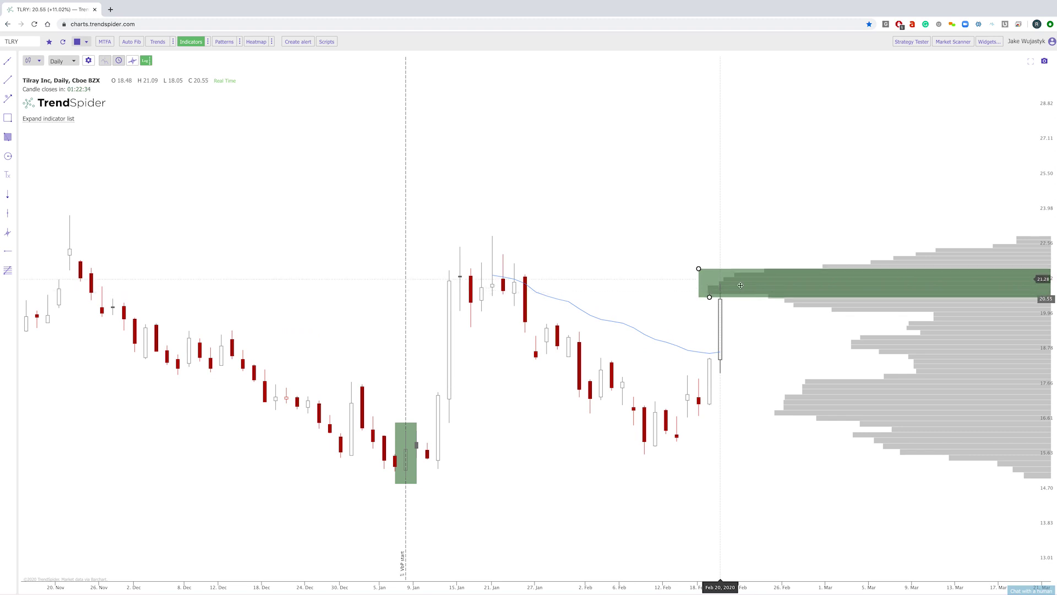
# Recolor the extended zone over the upper volume shelf dark red.
pyautogui.doubleClick(748, 284)
pyautogui.click(459, 262)
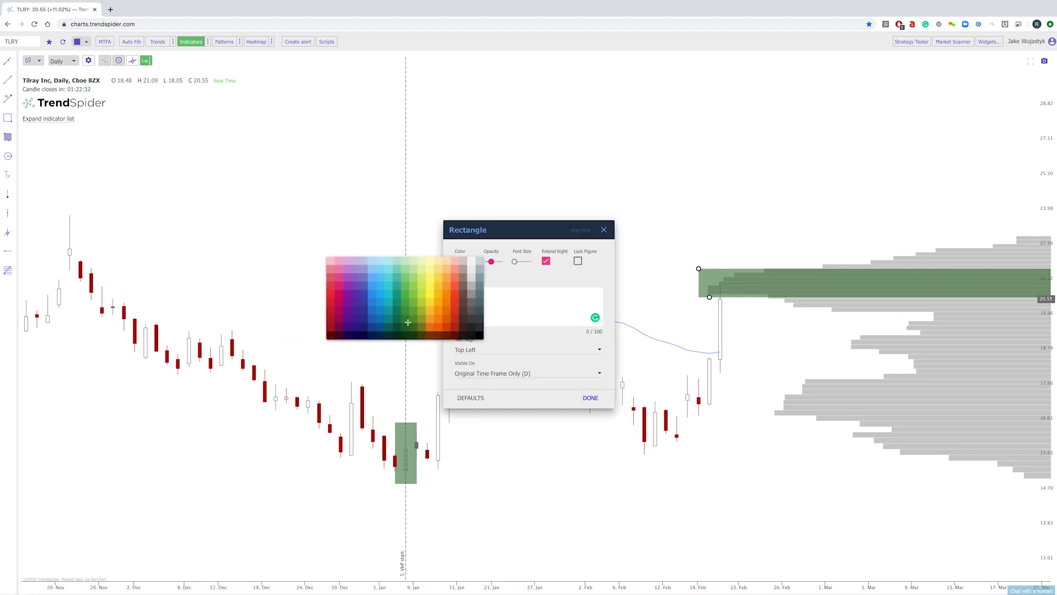
pyautogui.click(333, 330)
pyautogui.click(590, 398)
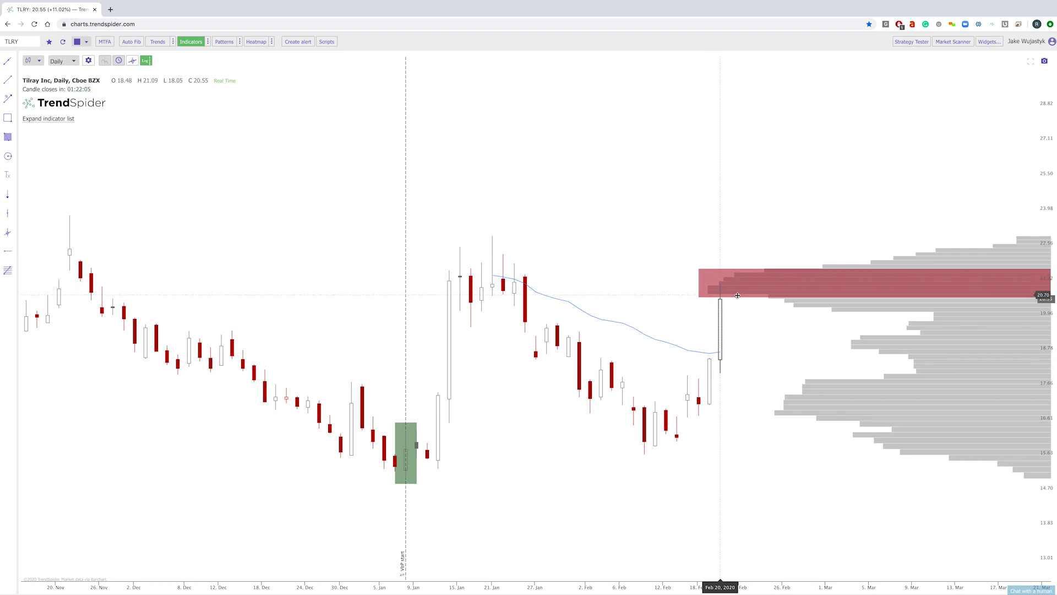
pyautogui.scroll(2, 737, 295)
pyautogui.moveTo(746, 312); pyautogui.dragTo(751, 311)
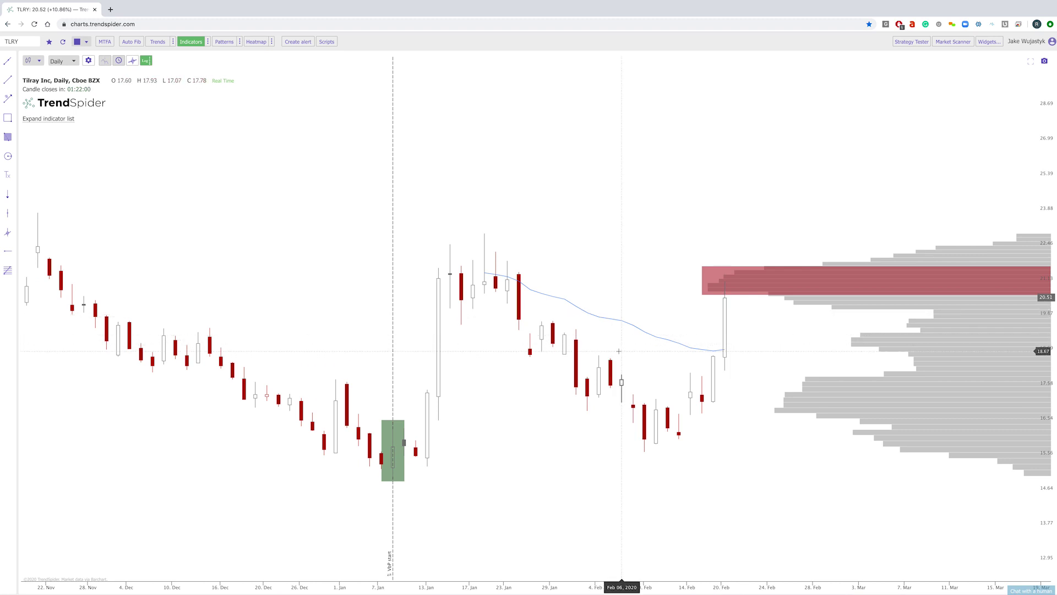
pyautogui.scroll(2, 616, 352)
pyautogui.scroll(-2, 616, 352)
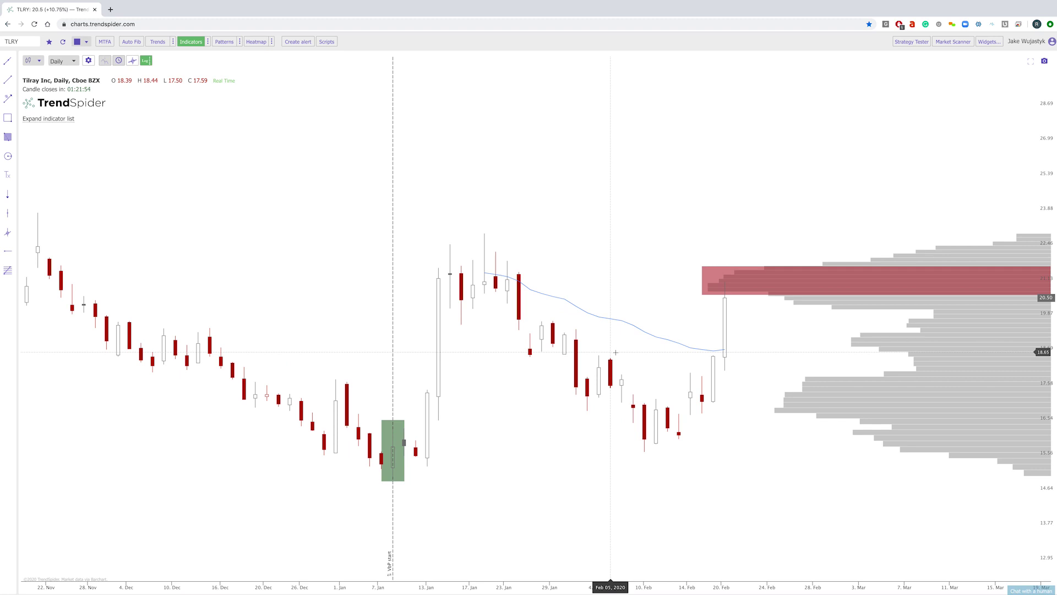